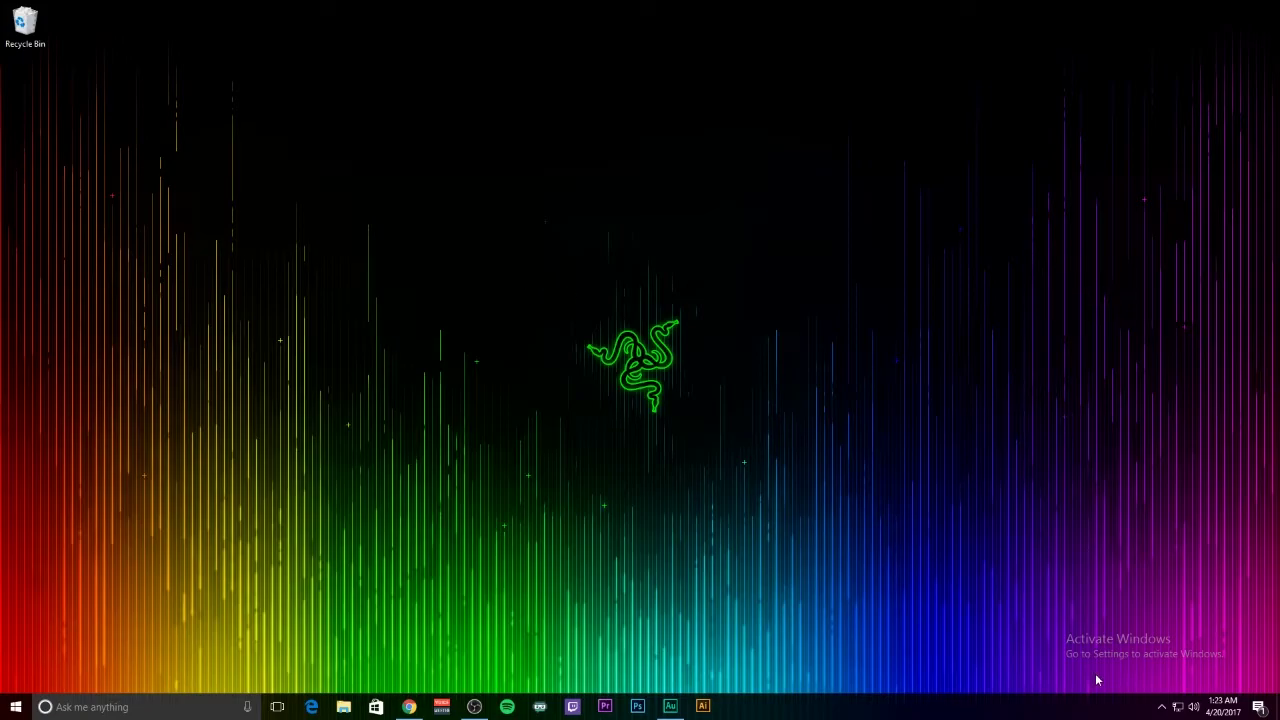
# - Open Steam's main window from the system tray and go to the Library
pyautogui.click(1162, 708)
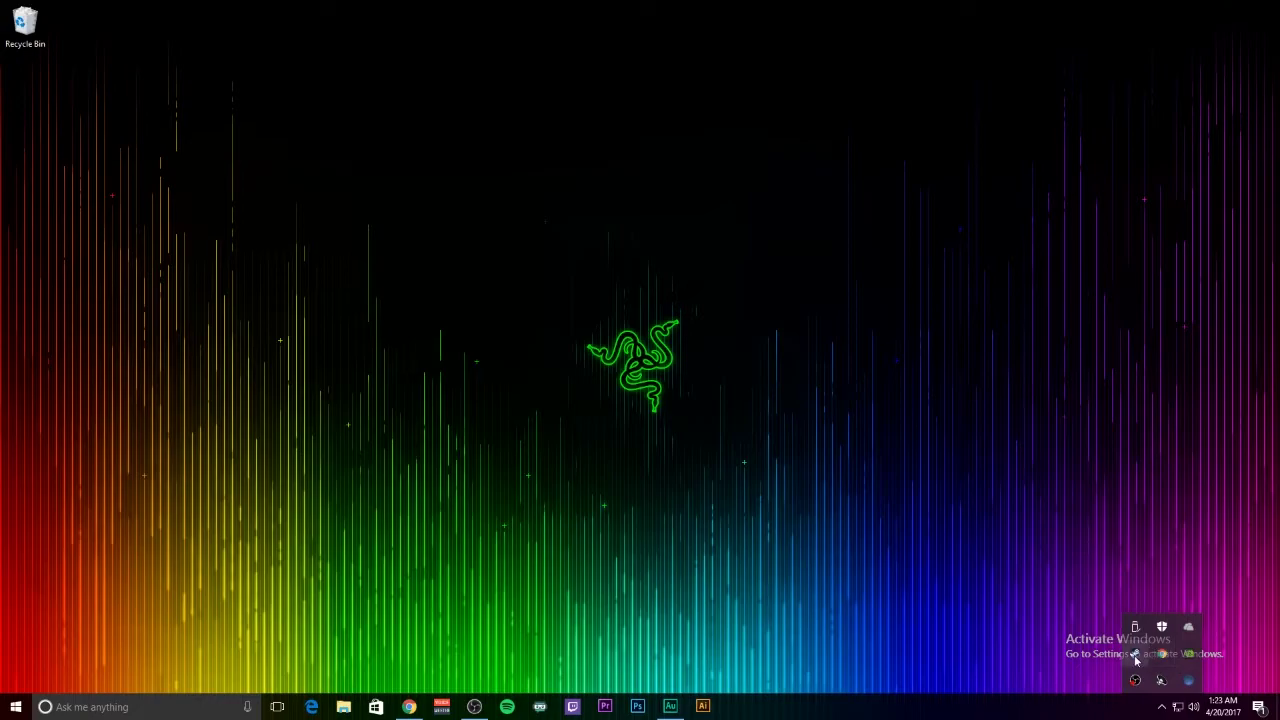
pyautogui.rightClick(1137, 655)
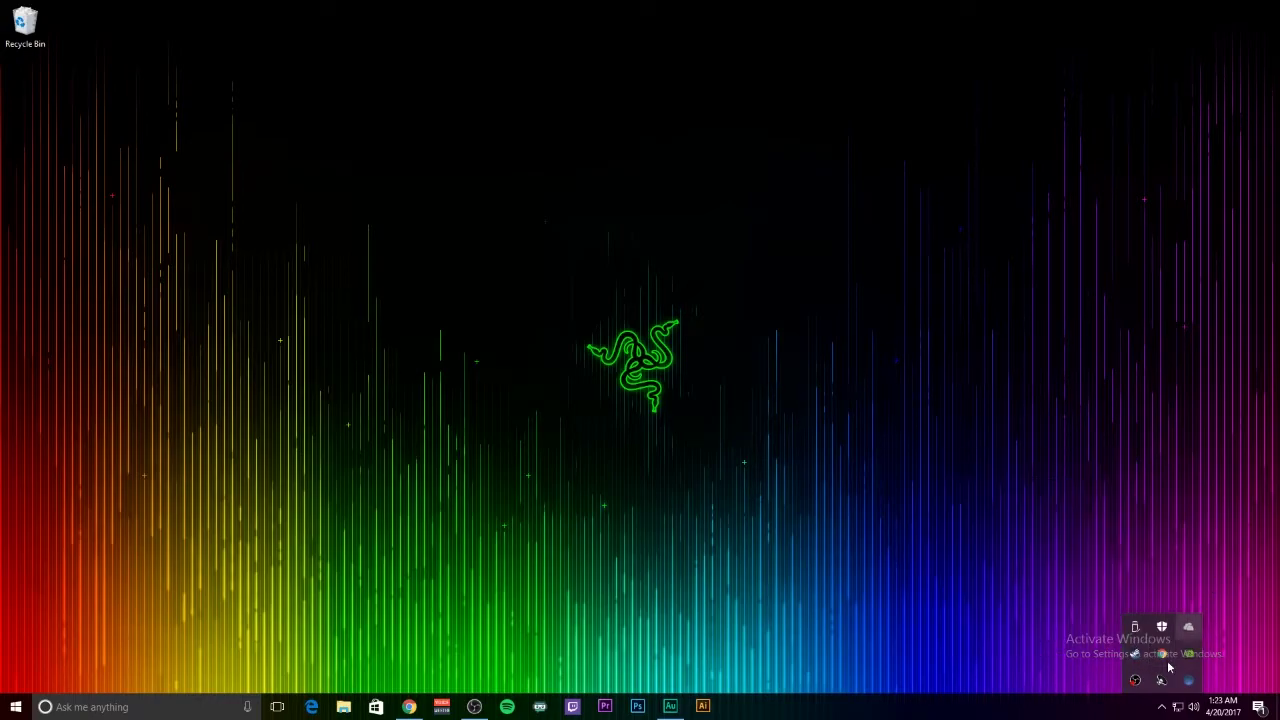
pyautogui.click(1136, 653)
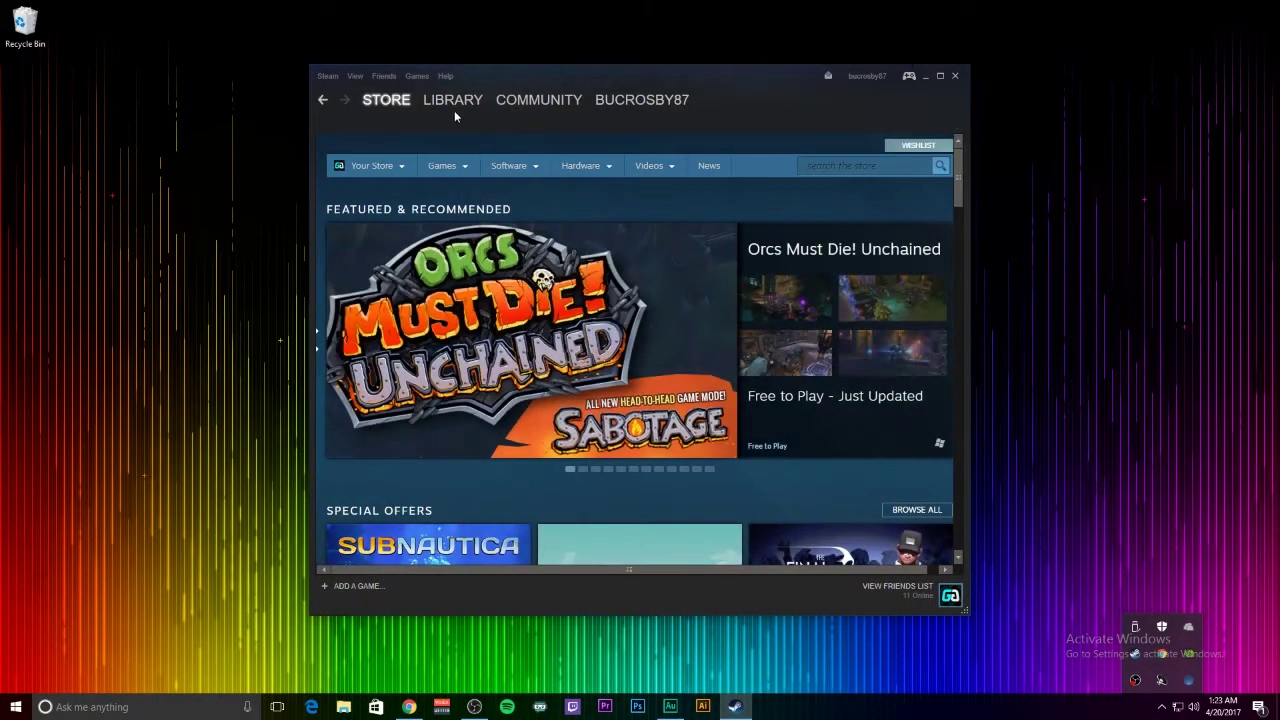
pyautogui.moveTo(452, 104)
pyautogui.click(440, 130)
# - Browse the local files of H1Z1: King of the Kill from its Properties
pyautogui.rightClick(382, 178)
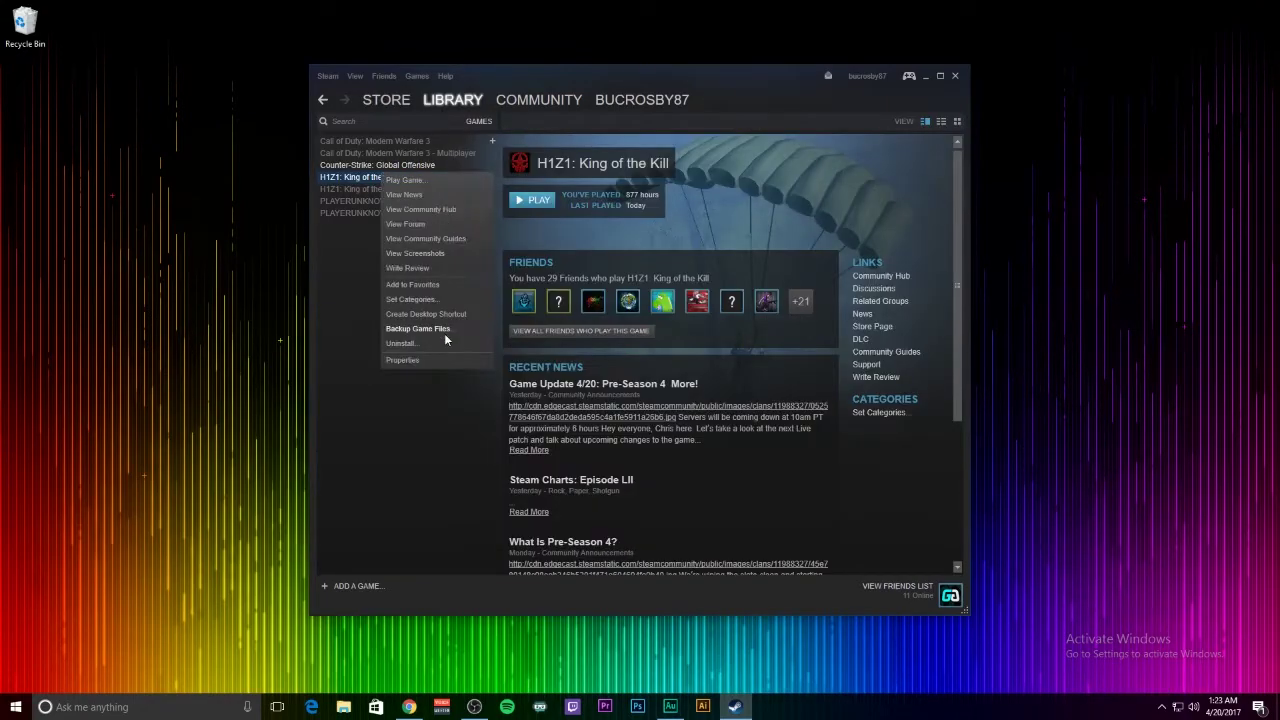
pyautogui.click(424, 361)
pyautogui.click(590, 175)
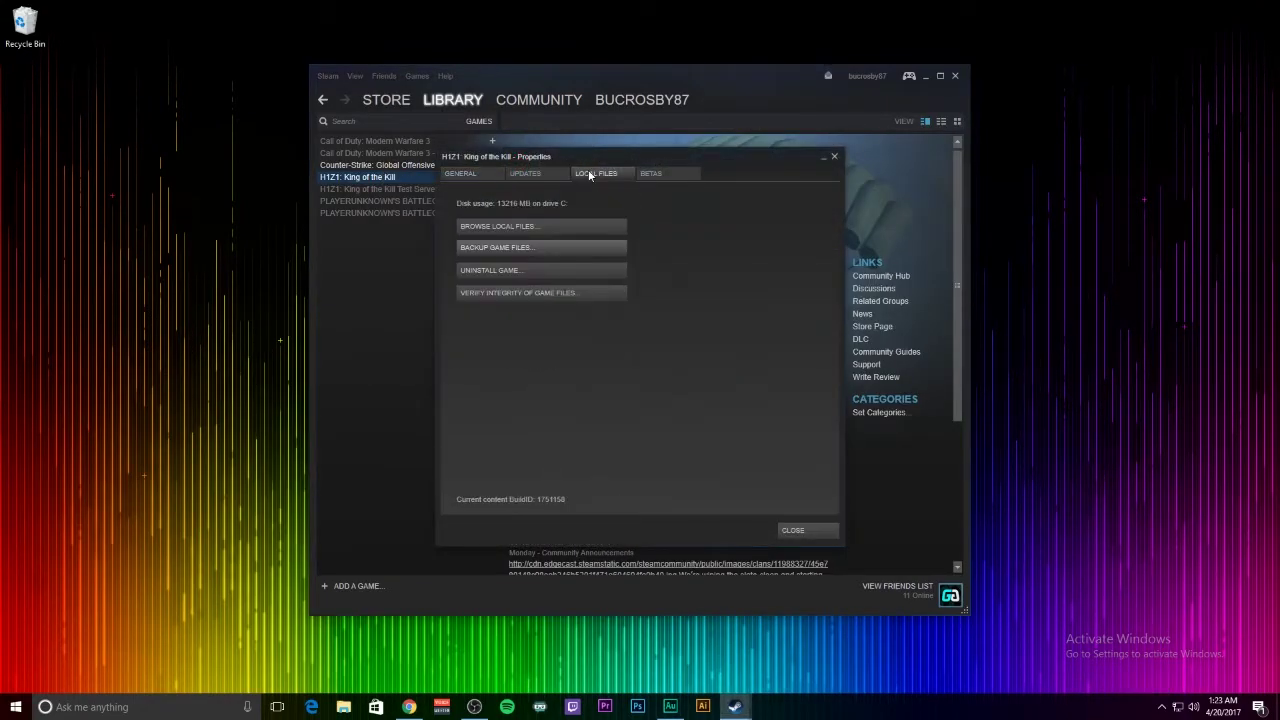
pyautogui.click(512, 228)
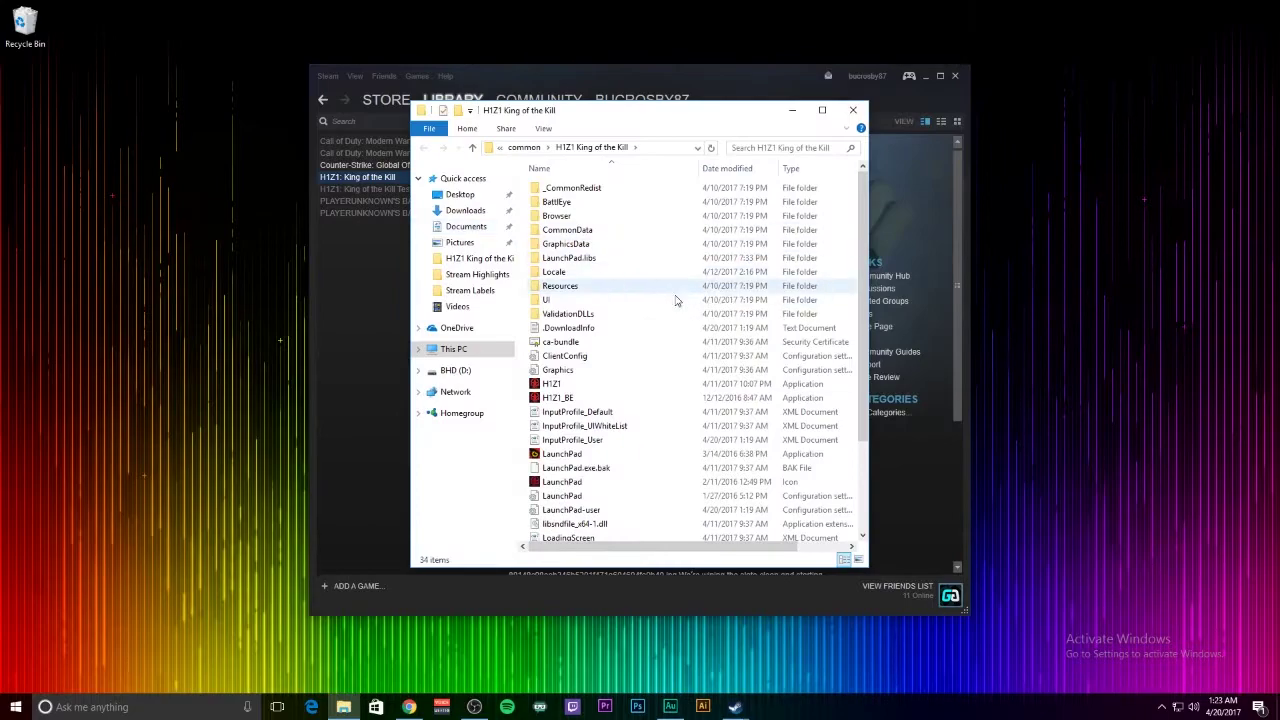
pyautogui.scroll(-3, 670, 330)
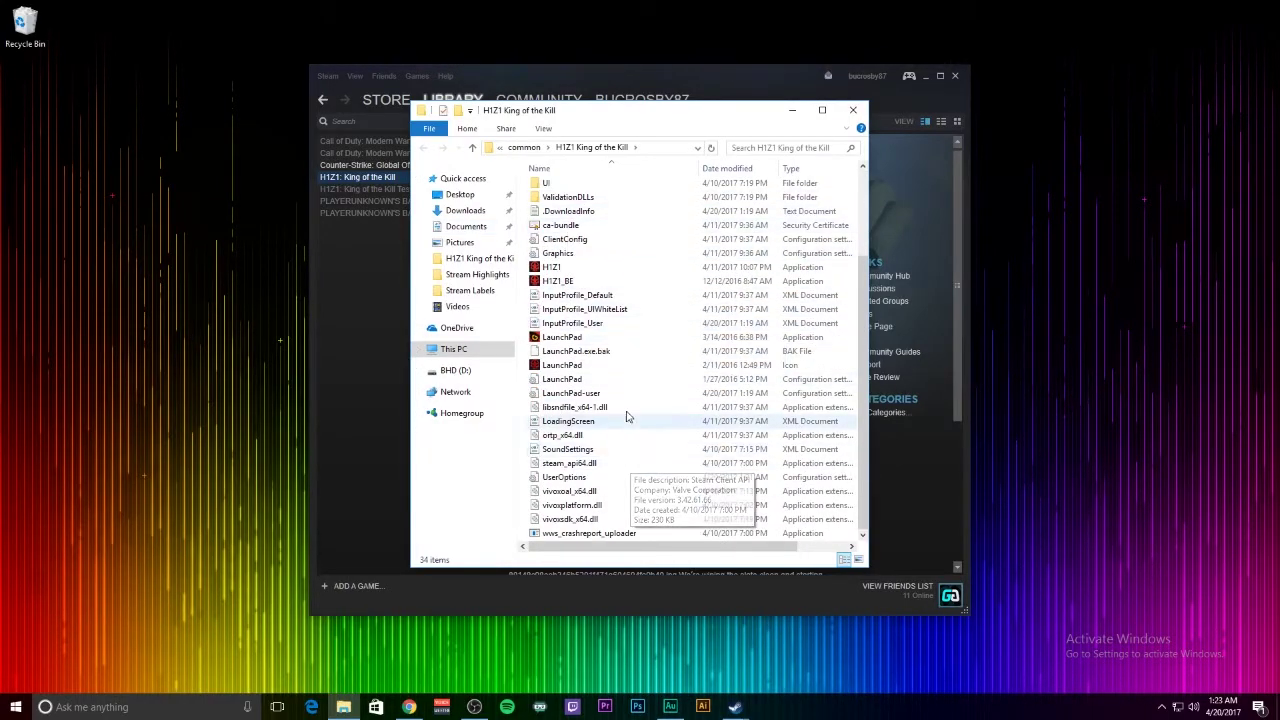
# - Save UserOptions with FullscreenWidth 1600 and FullscreenHeight 1080
pyautogui.doubleClick(600, 477)
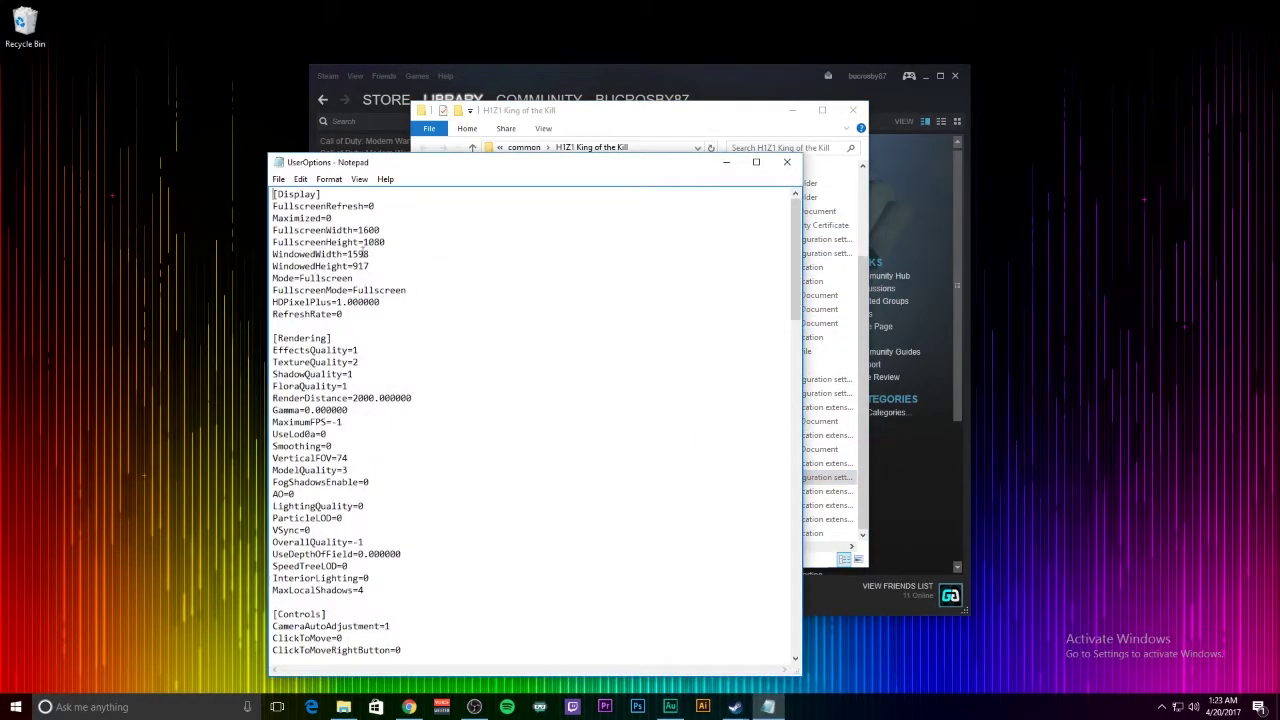
pyautogui.moveTo(289, 230); pyautogui.dragTo(344, 242)
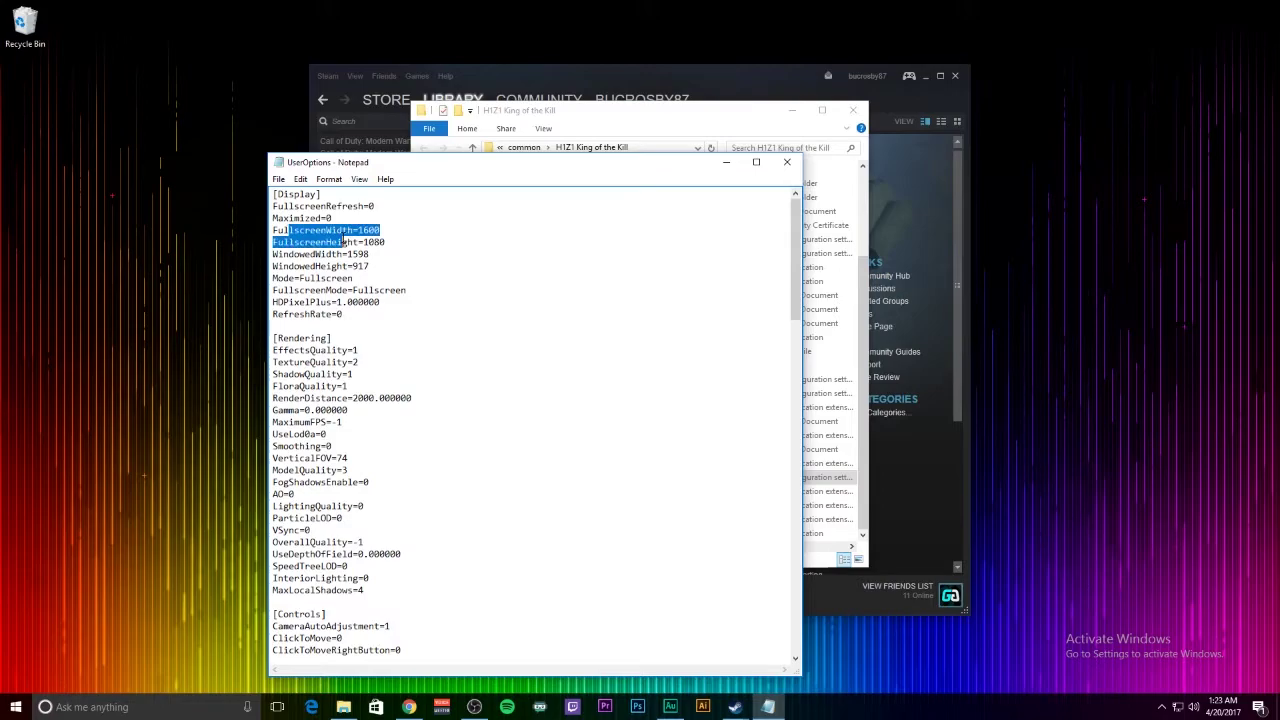
pyautogui.click(415, 240)
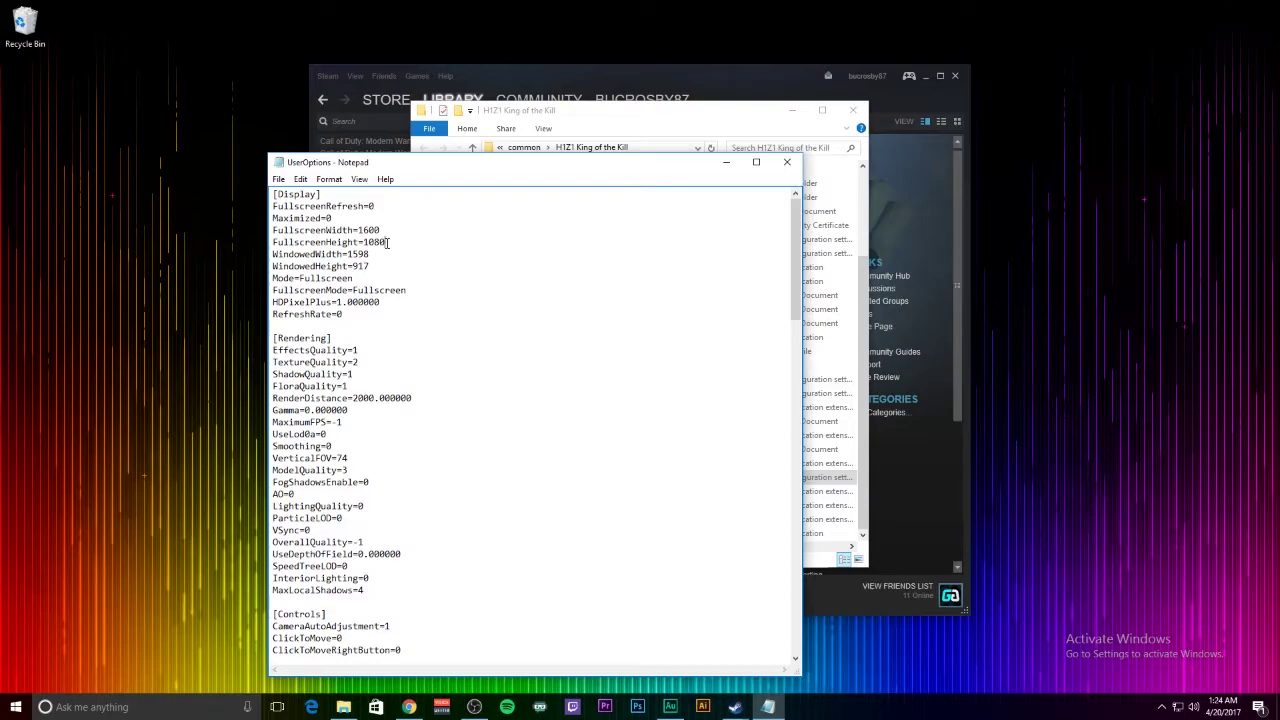
pyautogui.moveTo(381, 230); pyautogui.dragTo(358, 231)
pyautogui.click(300, 179)
pyautogui.moveTo(279, 179)
pyautogui.click(300, 223)
# - Close Notepad, the game folder window, the H1Z1 properties and Steam
pyautogui.click(787, 162)
pyautogui.click(852, 110)
pyautogui.click(834, 157)
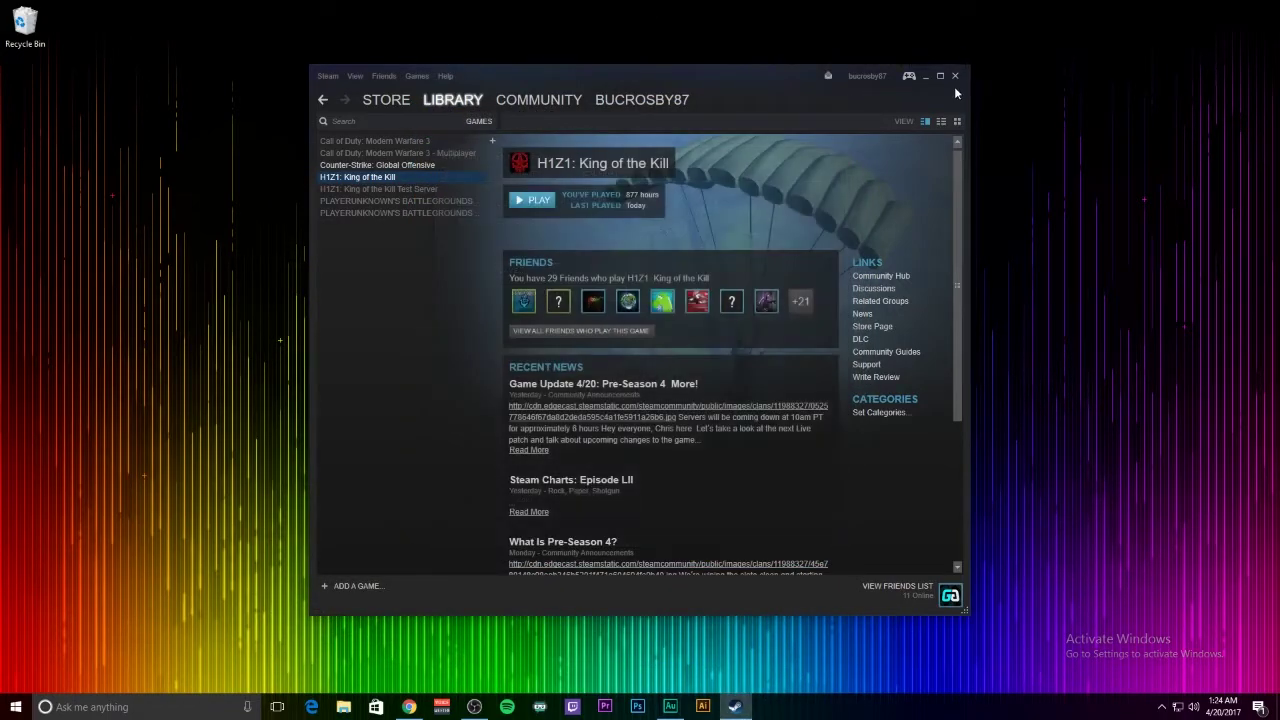
pyautogui.click(955, 76)
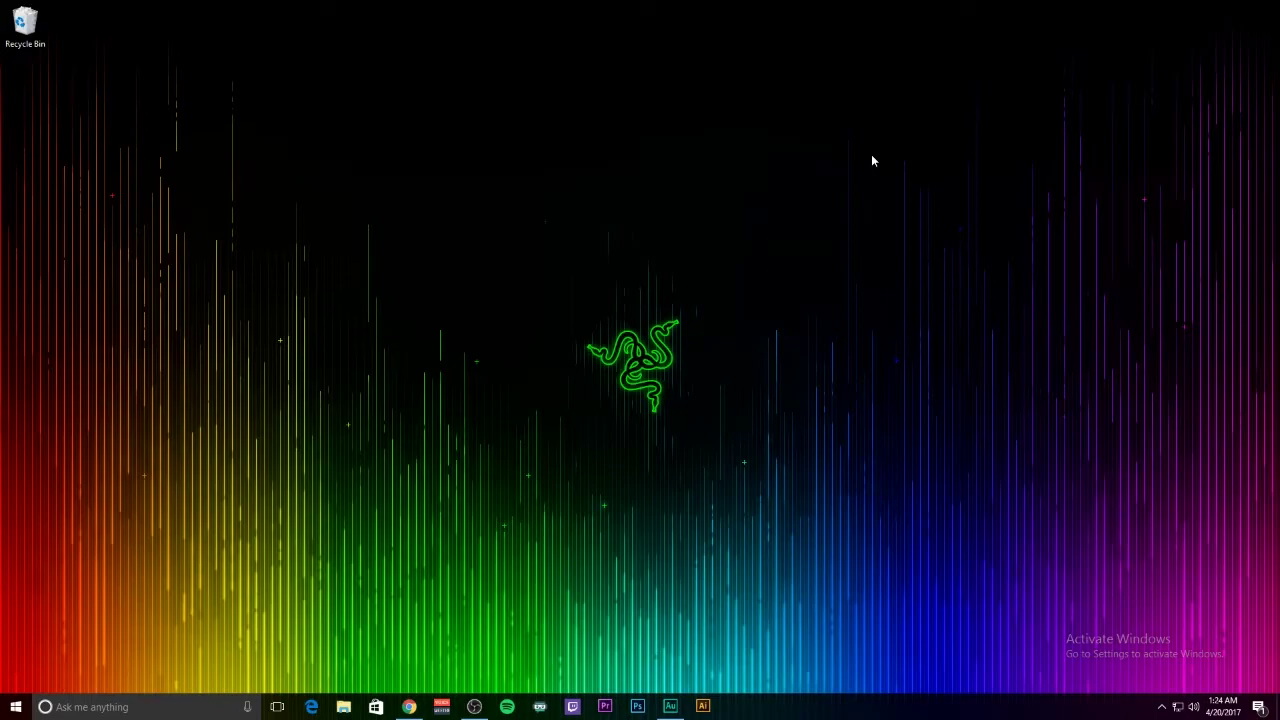
# - Open NVIDIA Control Panel from the desktop's right-click menu
pyautogui.rightClick(478, 268)
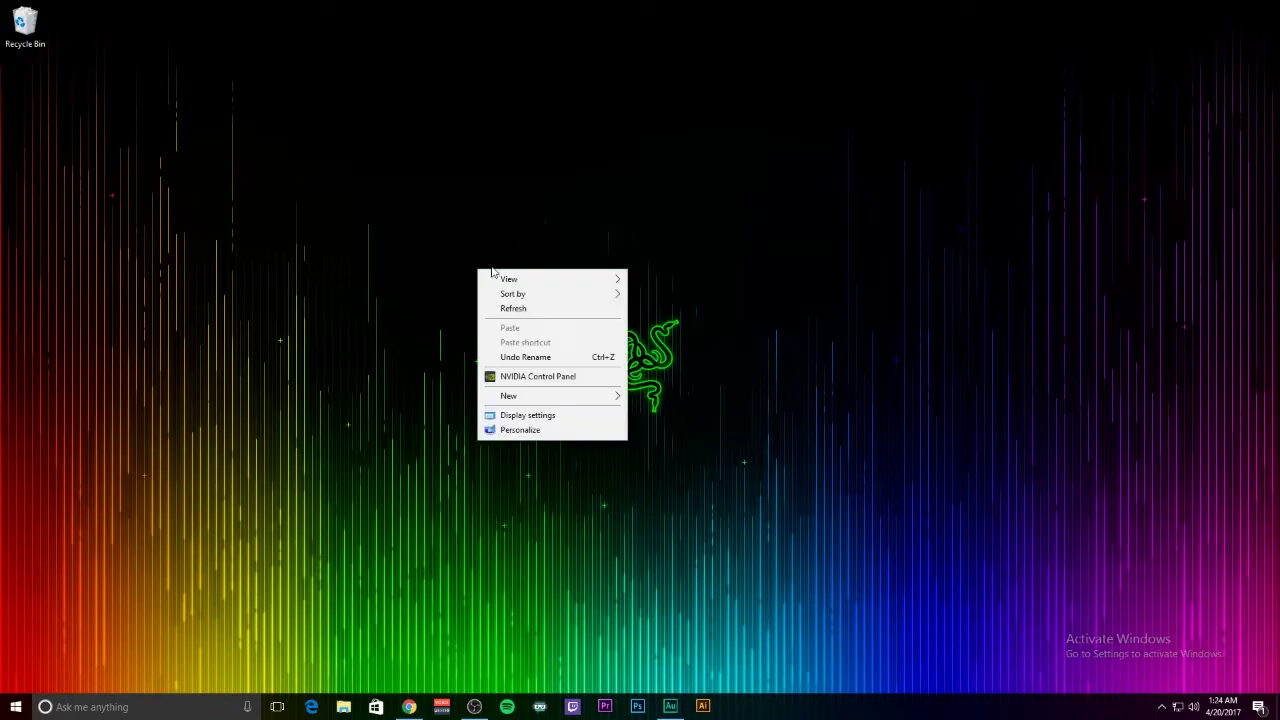
pyautogui.click(556, 379)
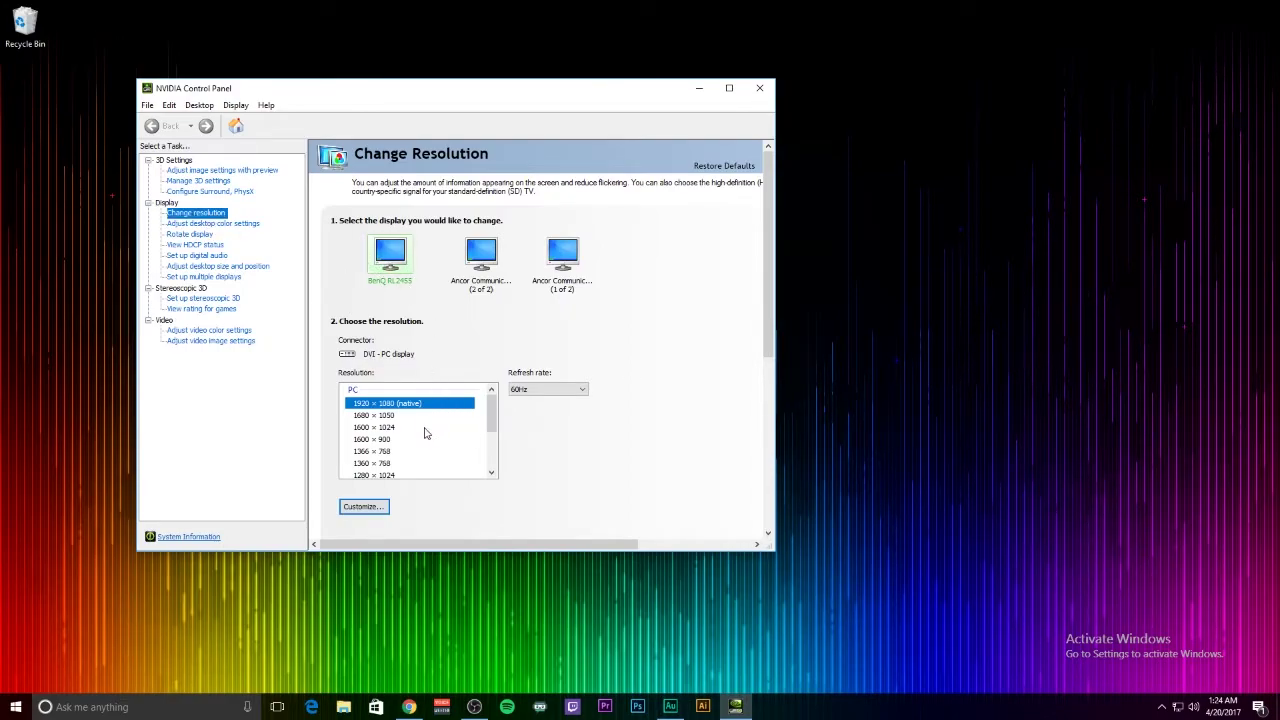
# - Create and test a custom resolution with 1600 horizontal pixels, giving 1600 × 1080 at 60Hz
pyautogui.click(372, 507)
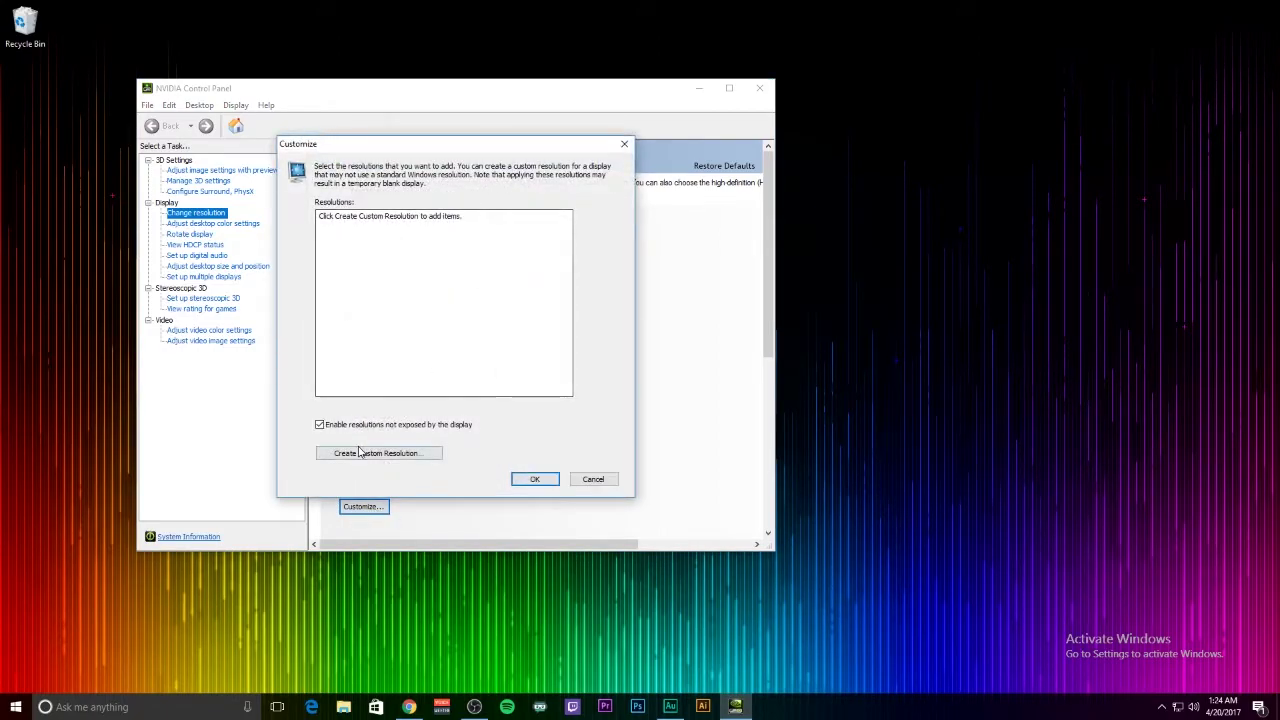
pyautogui.click(418, 455)
pyautogui.doubleClick(419, 220)
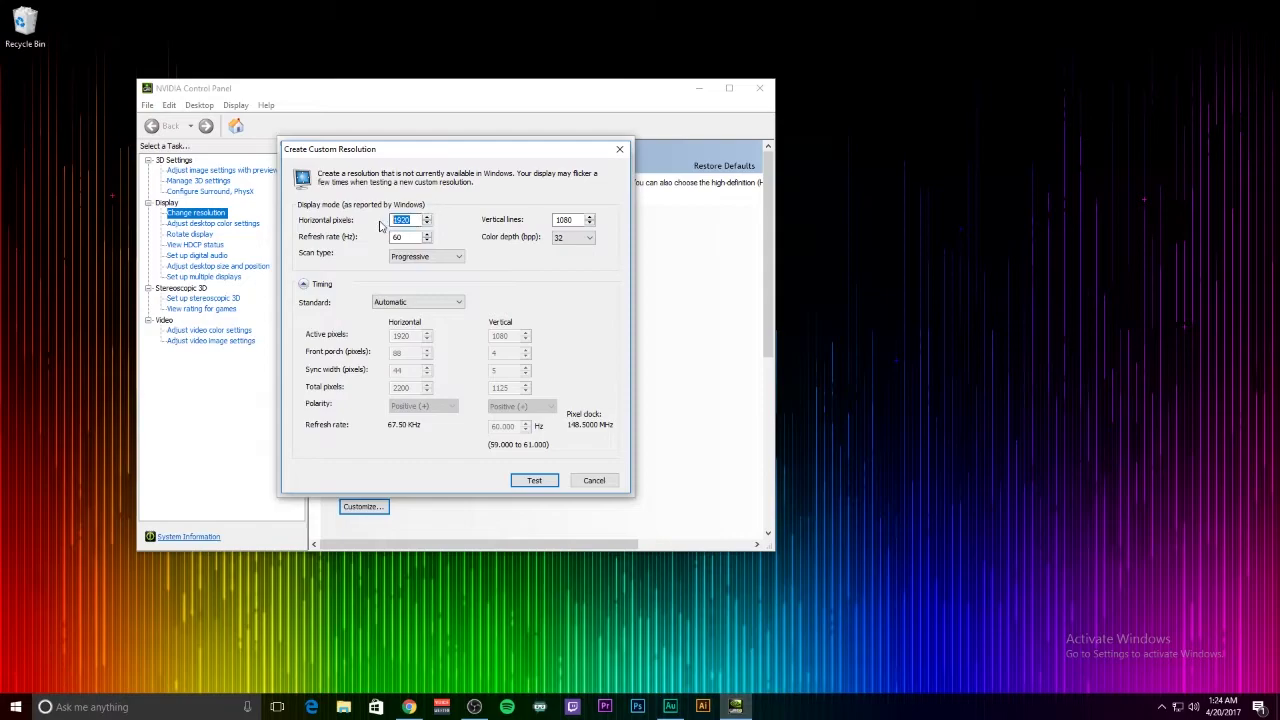
pyautogui.write('1600')
pyautogui.click(575, 237)
pyautogui.click(534, 480)
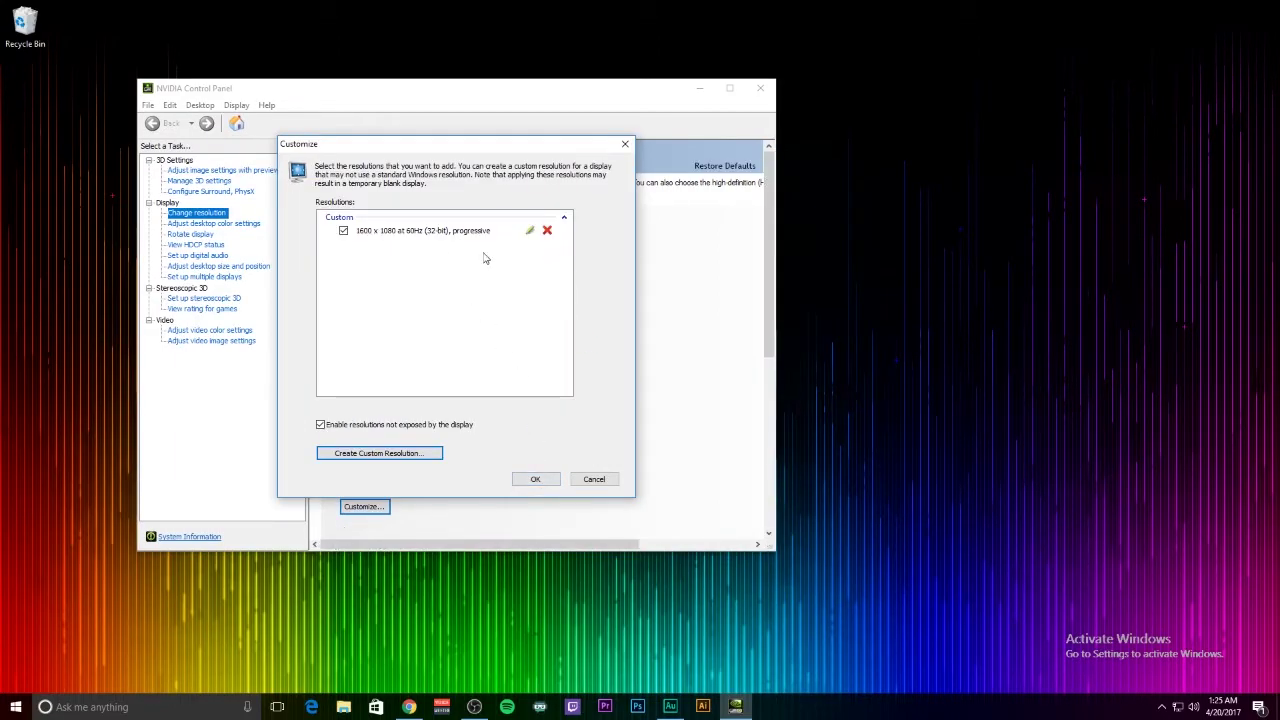
pyautogui.click(535, 479)
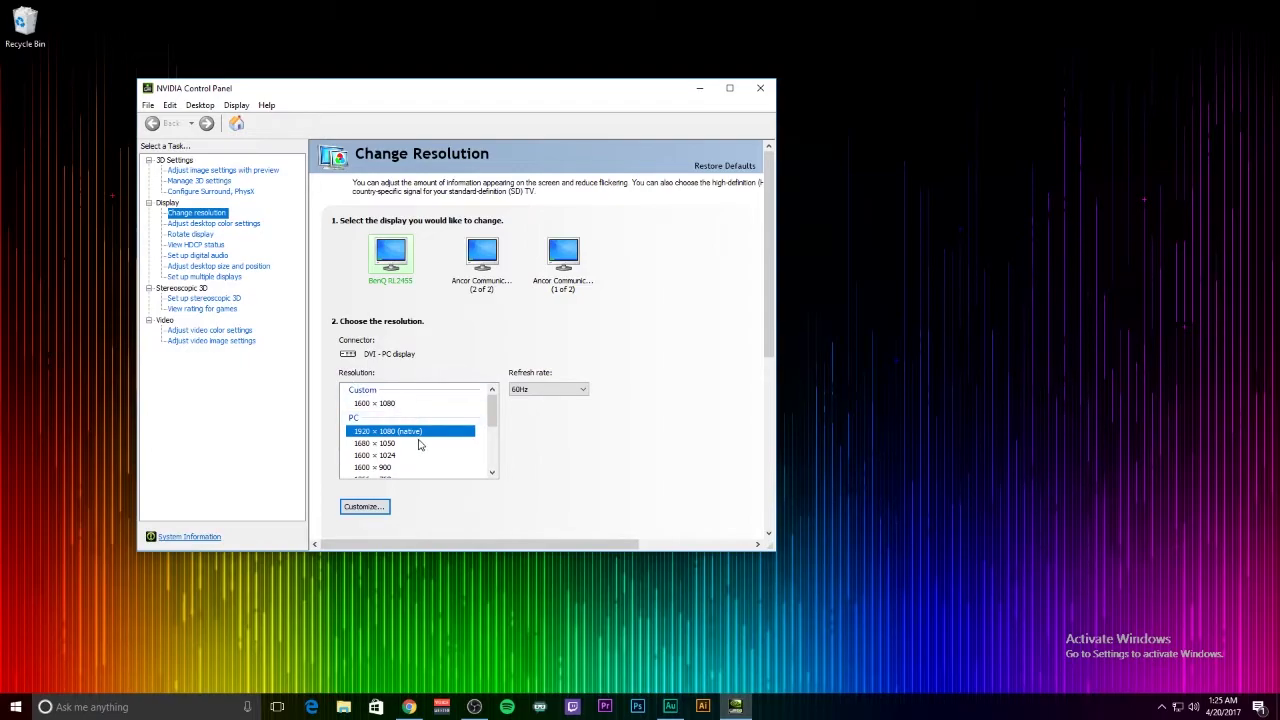
# - Apply and keep the custom 1600 × 1080 resolution, then close NVIDIA Control Panel
pyautogui.click(385, 404)
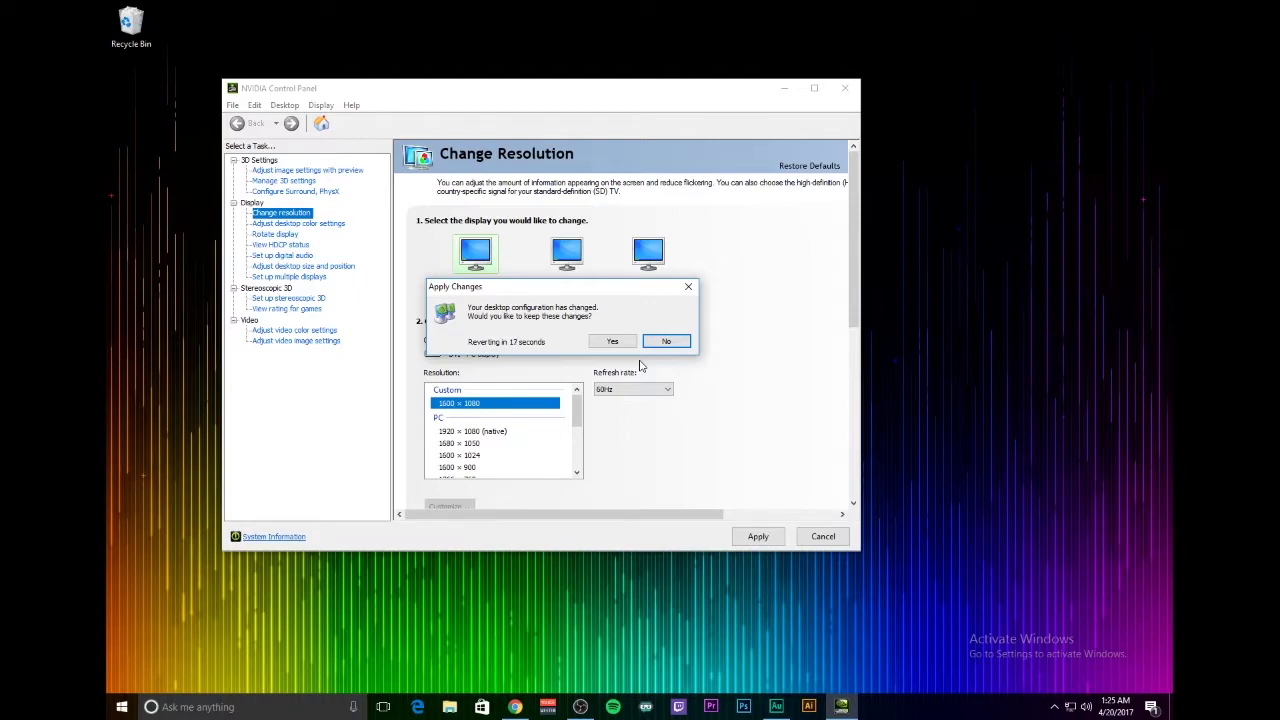
pyautogui.click(612, 341)
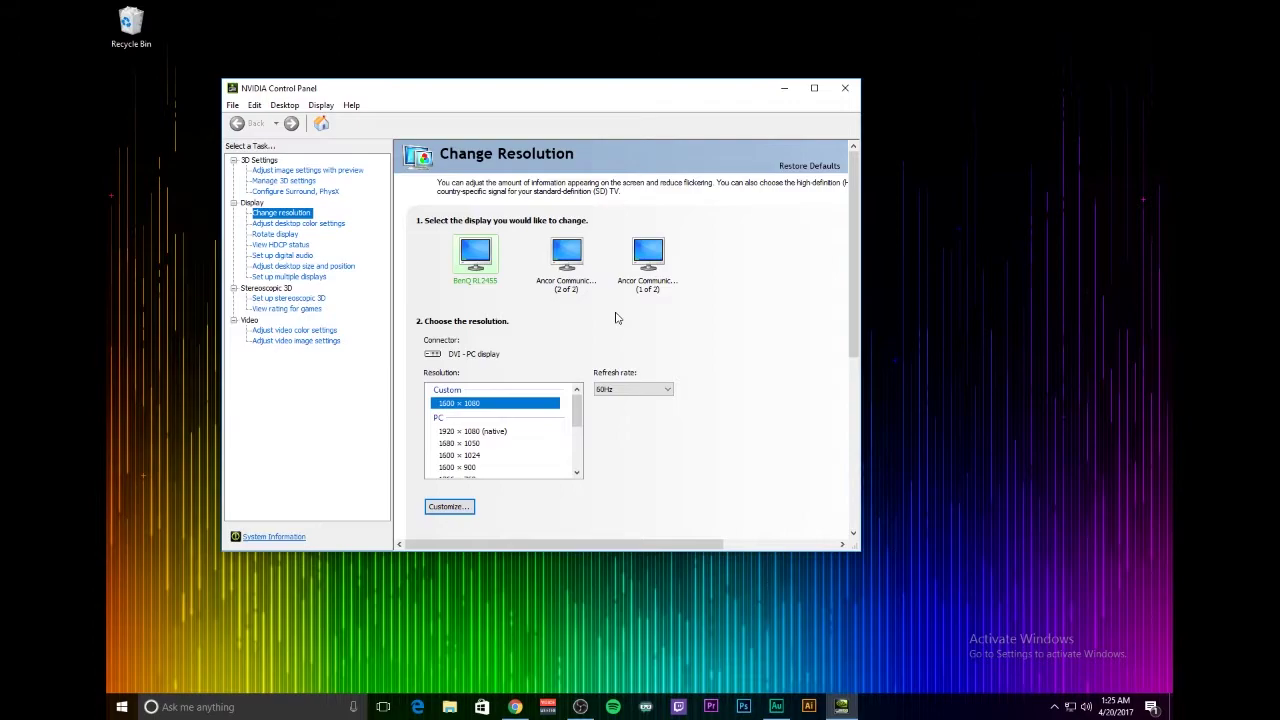
pyautogui.click(845, 88)
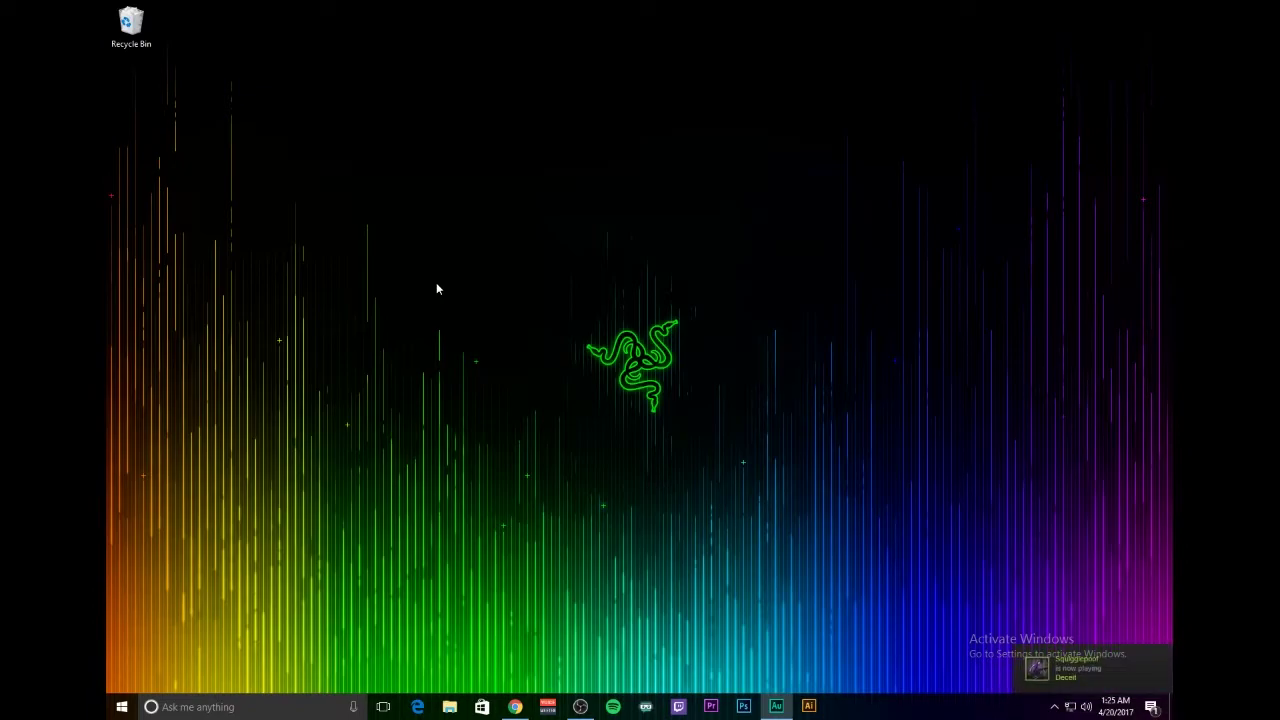
# - Select display 2 in Display settings and view its advanced settings showing 1600 × 1080
pyautogui.rightClick(370, 321)
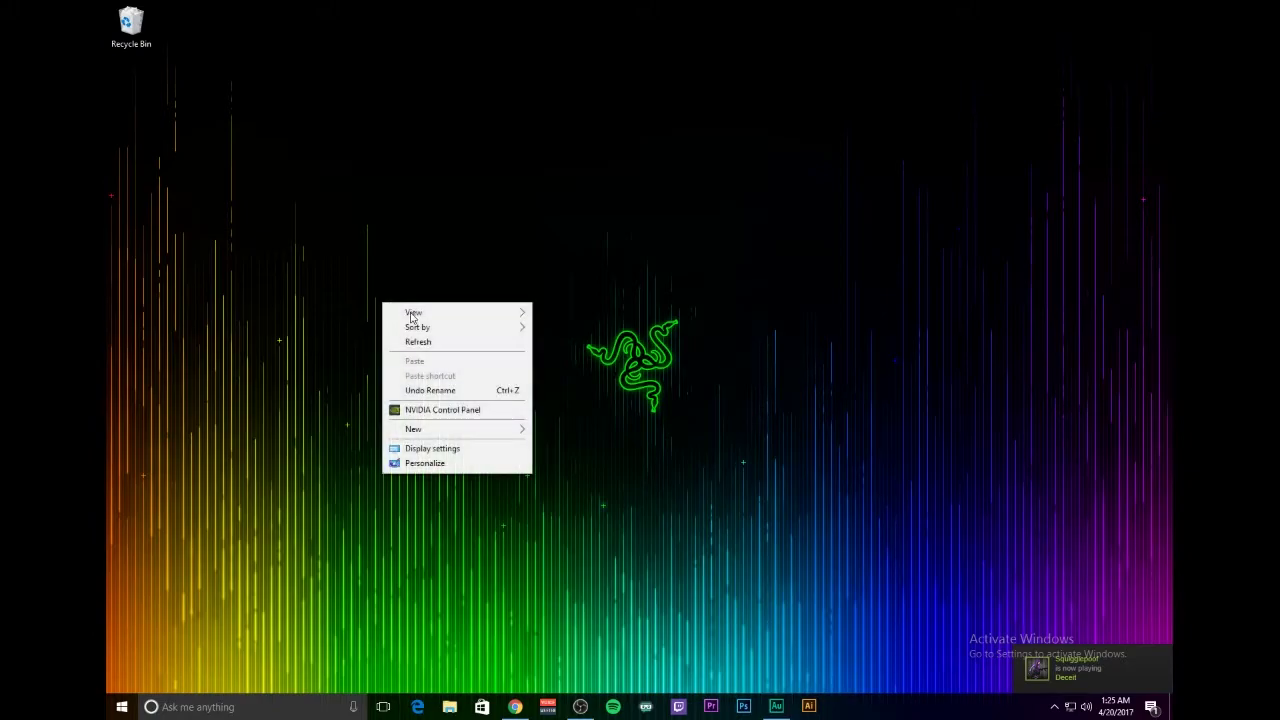
pyautogui.click(438, 450)
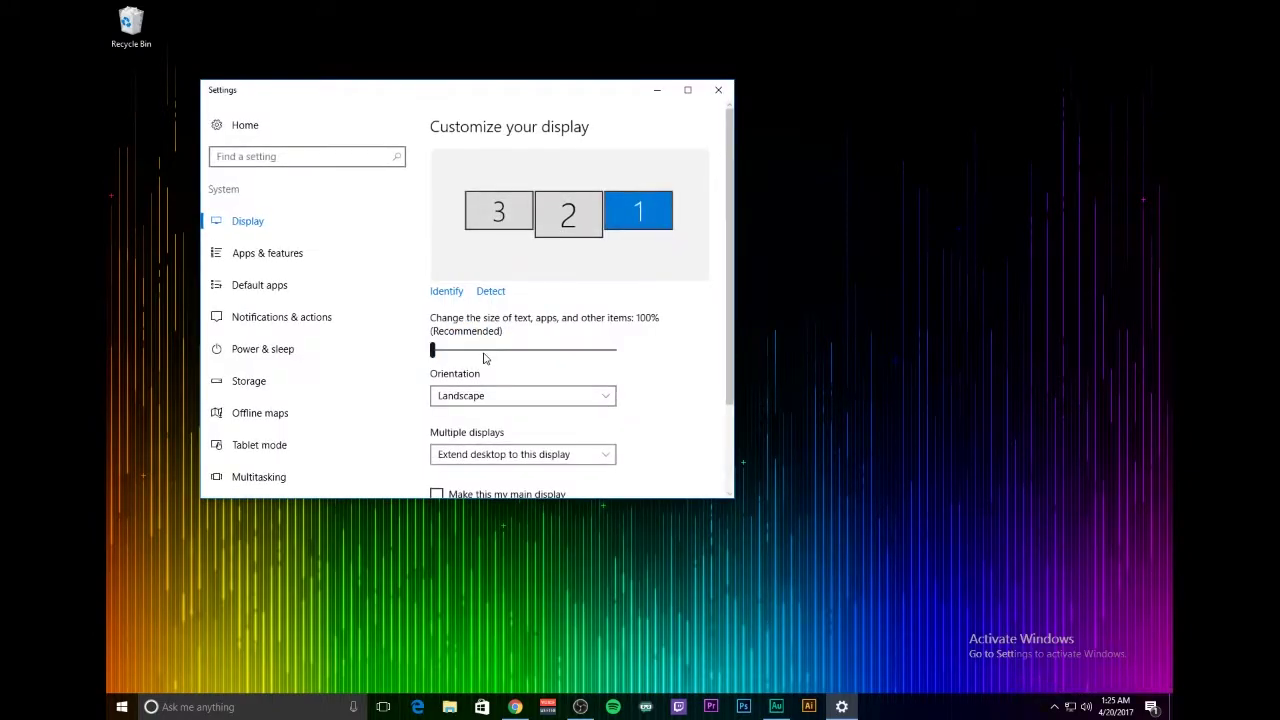
pyautogui.click(565, 222)
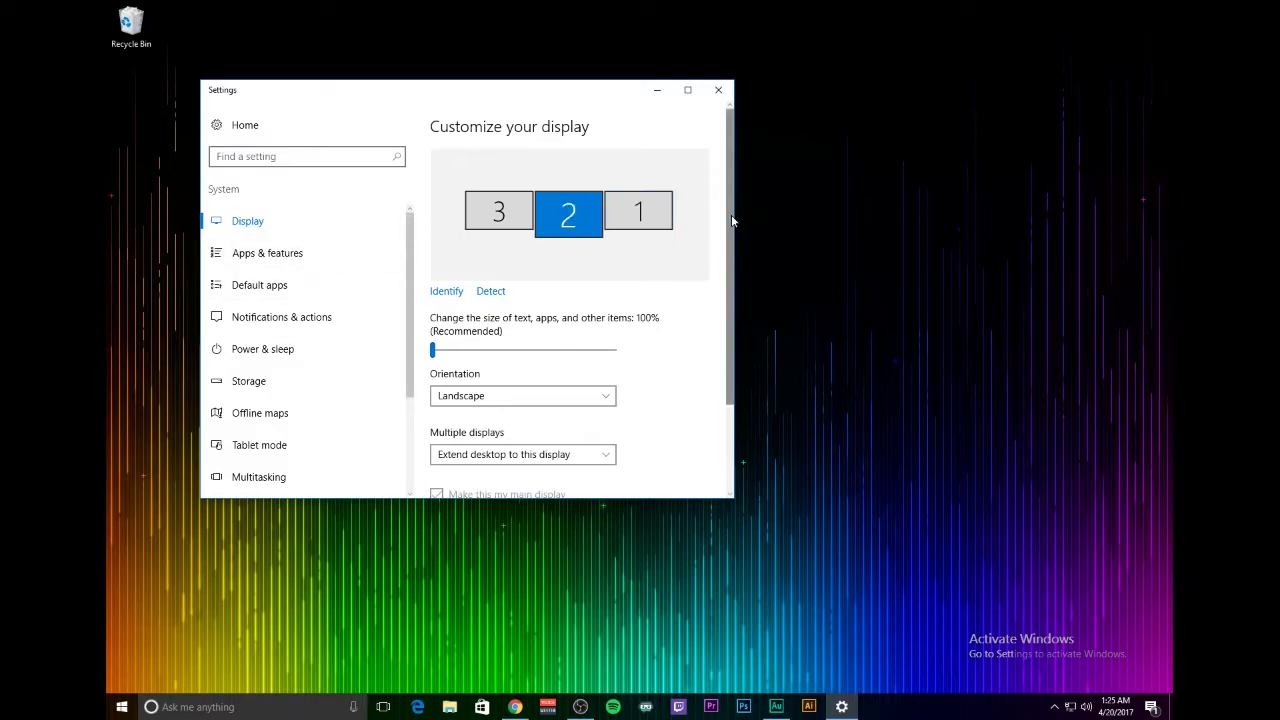
pyautogui.scroll(-2, 660, 245)
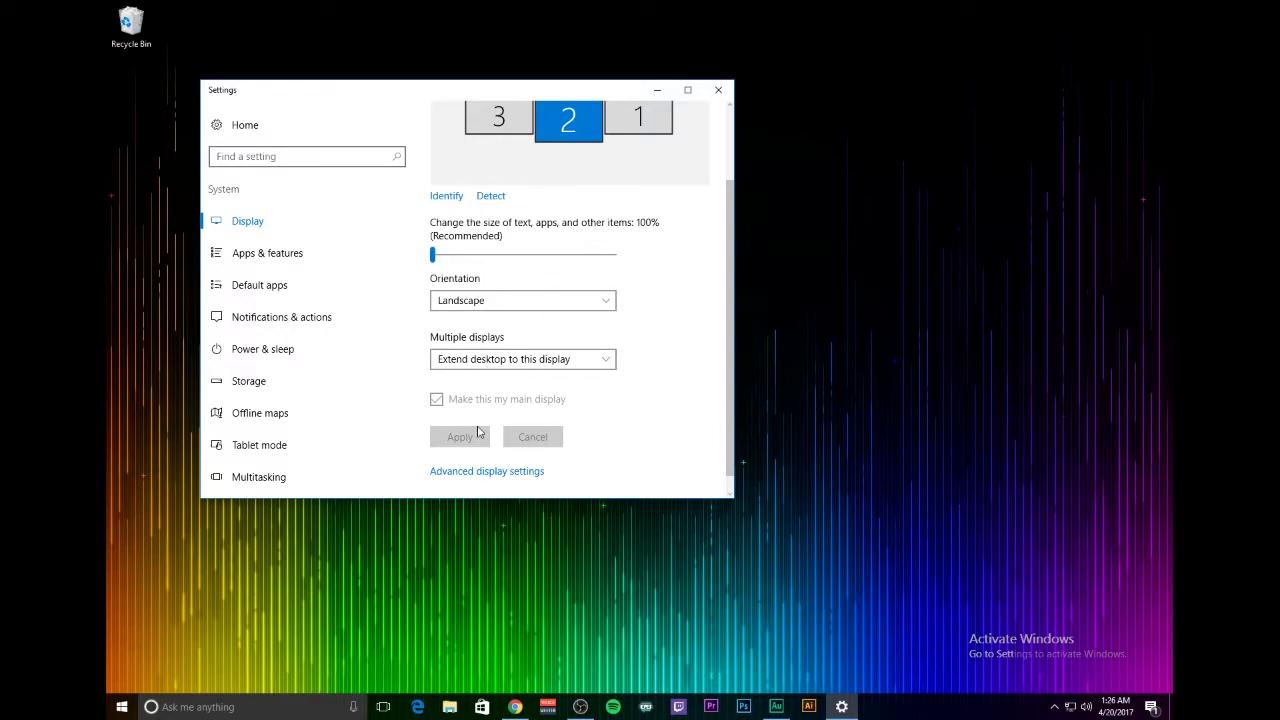
pyautogui.click(472, 470)
pyautogui.scroll(-2, 384, 303)
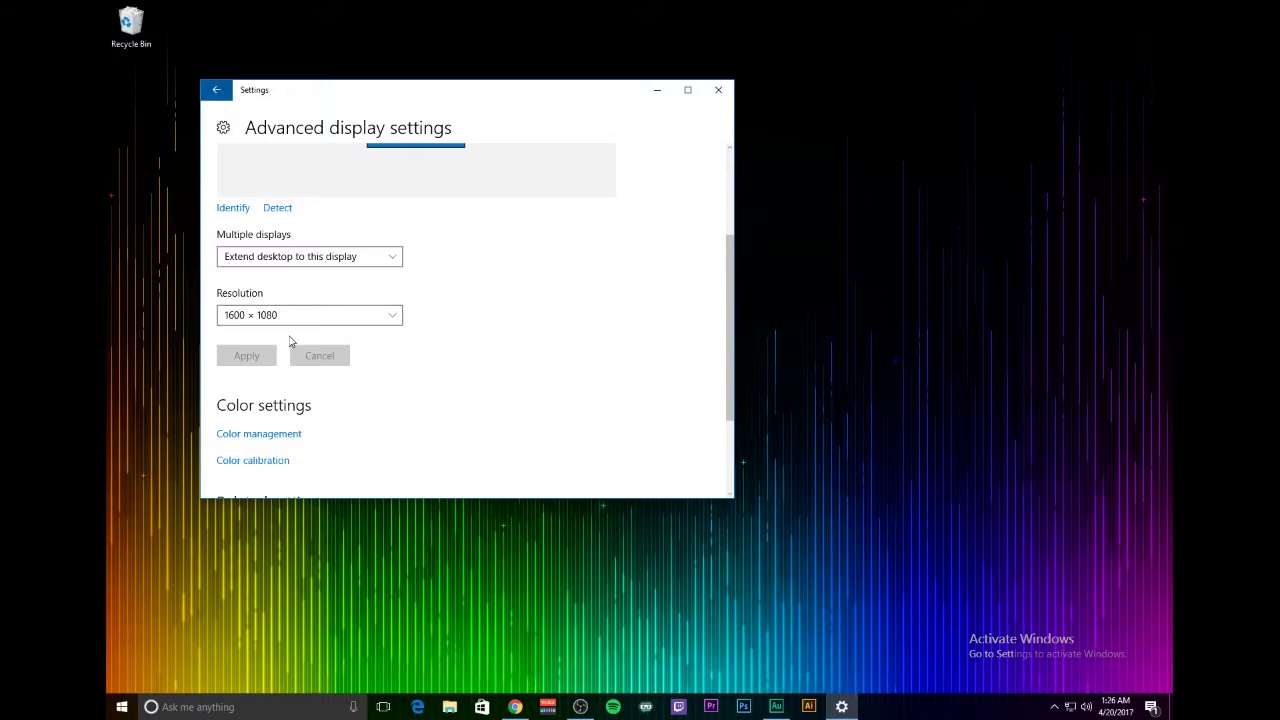
pyautogui.click(290, 318)
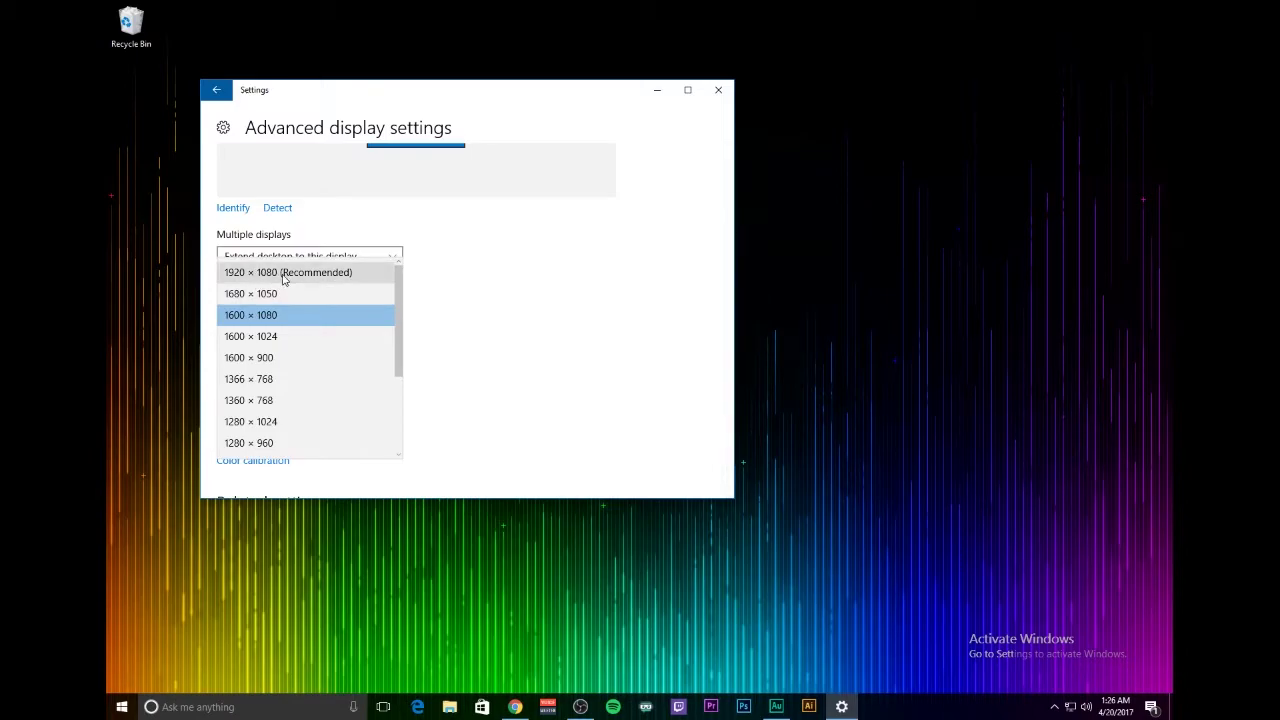
pyautogui.click(463, 340)
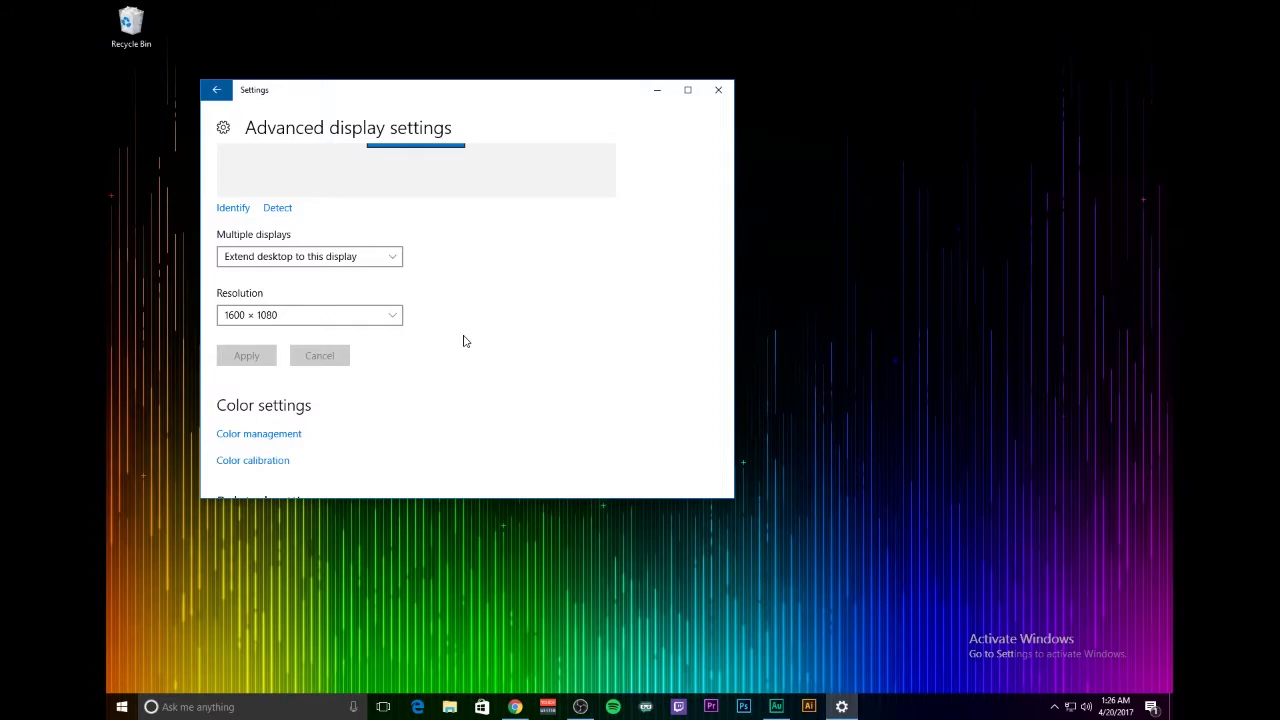
pyautogui.click(291, 317)
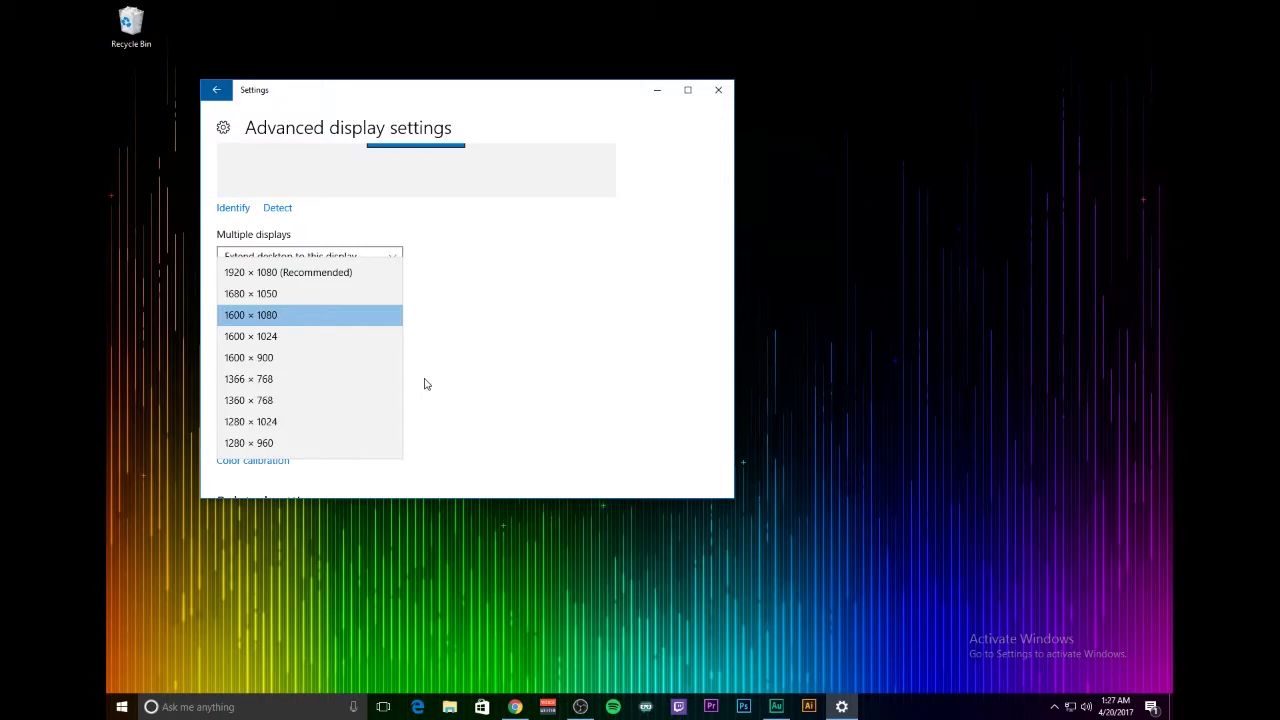
# - Close the Windows Settings window
pyautogui.click(718, 90)
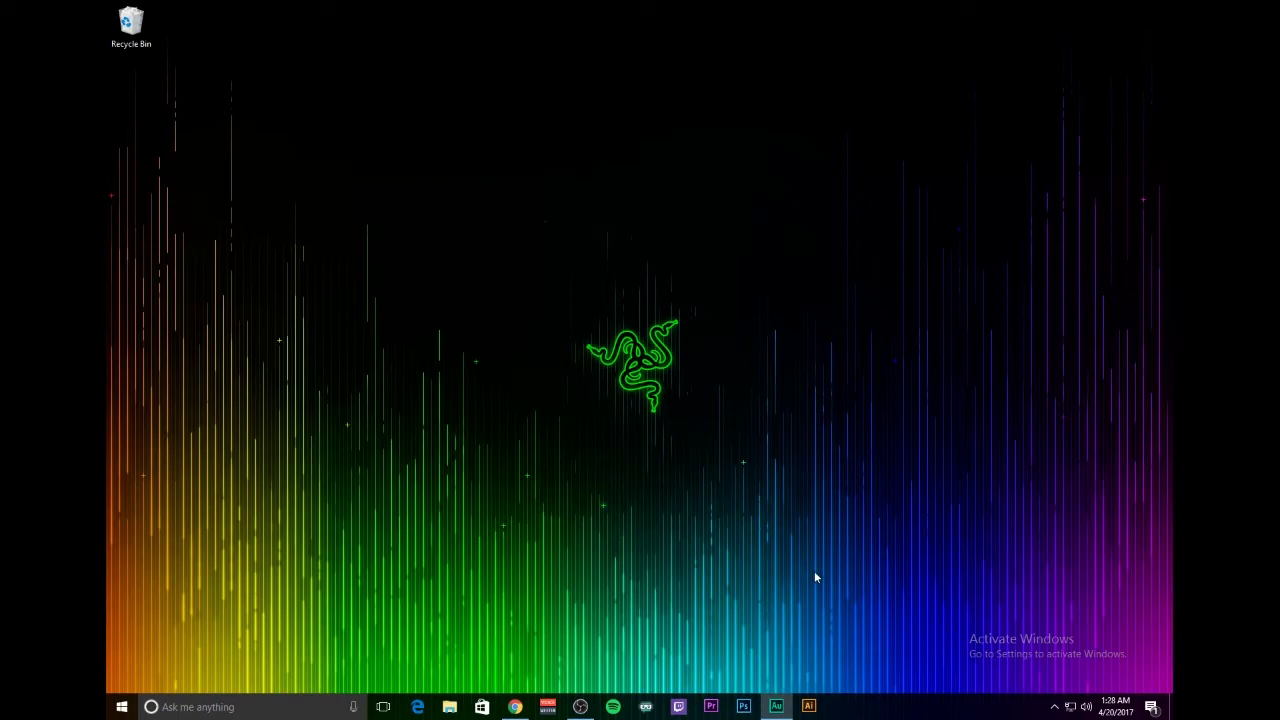
# - Launch H1Z1: King of the Kill from Steam's tray menu and press PLAY in the launcher
pyautogui.click(1054, 706)
pyautogui.rightClick(1028, 653)
pyautogui.click(900, 460)
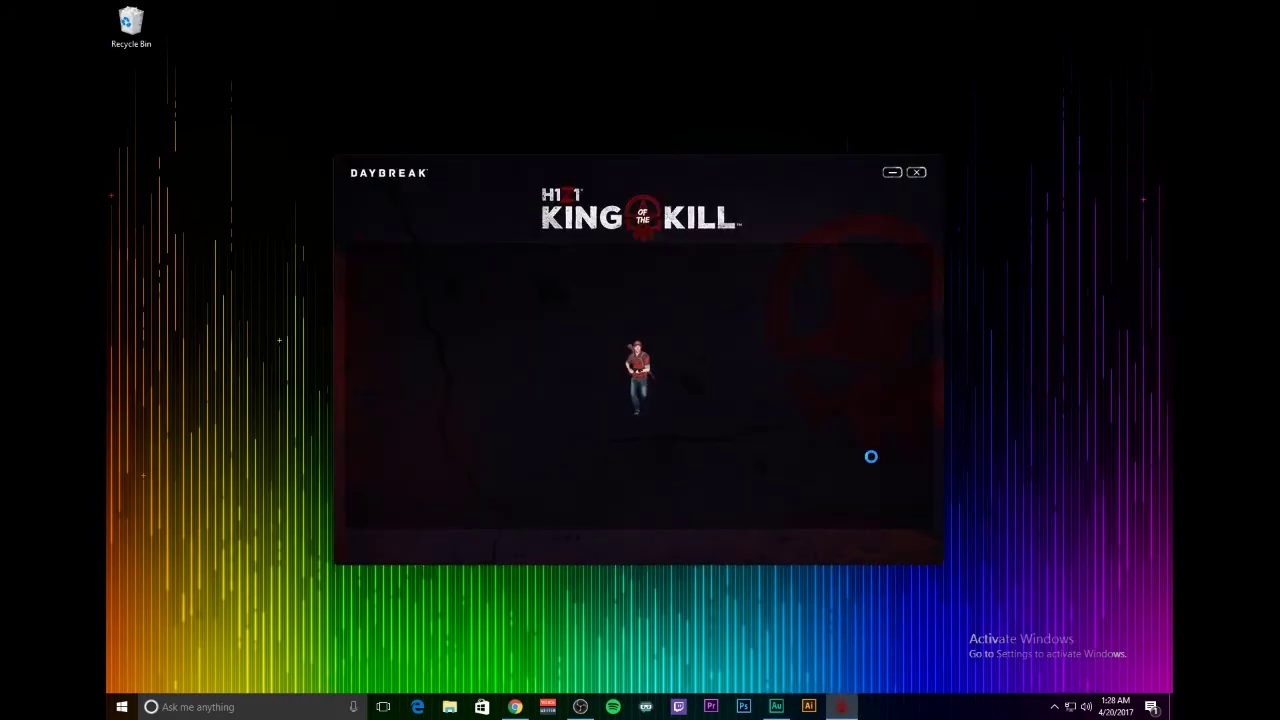
pyautogui.click(825, 508)
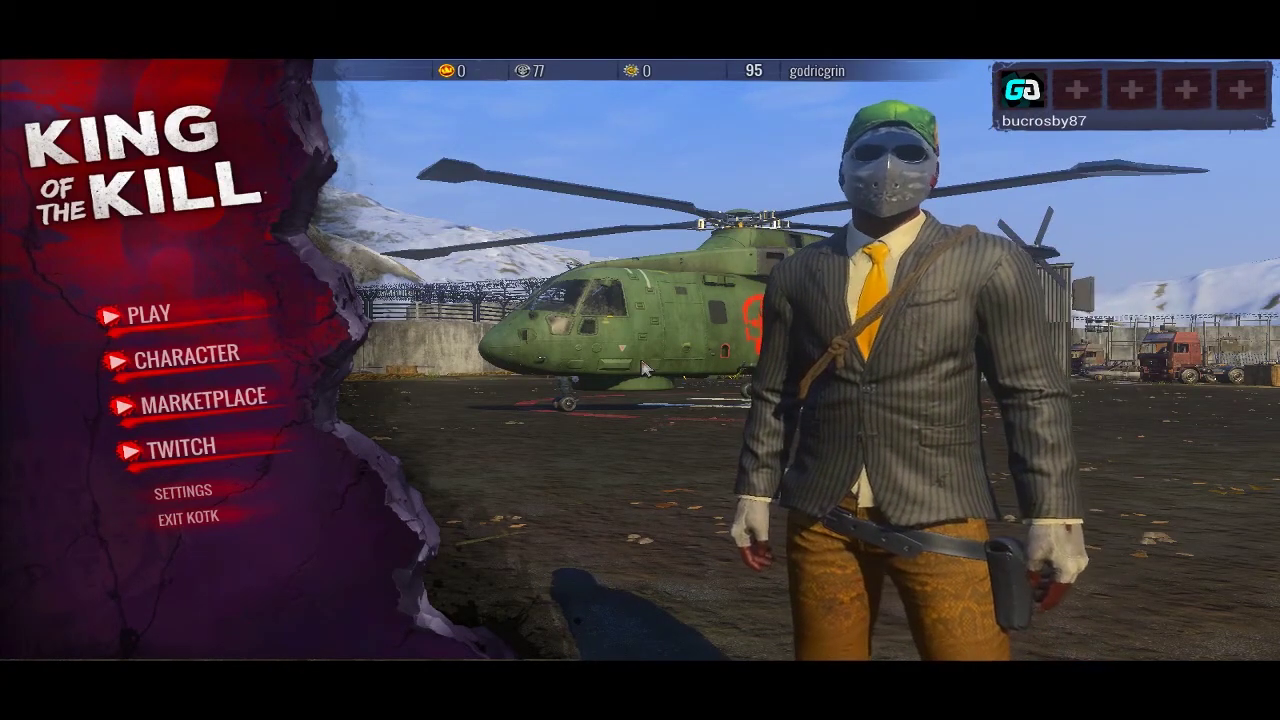
# - Queue for a TRAINING match and accept the match-found popup
pyautogui.click(170, 315)
pyautogui.click(205, 502)
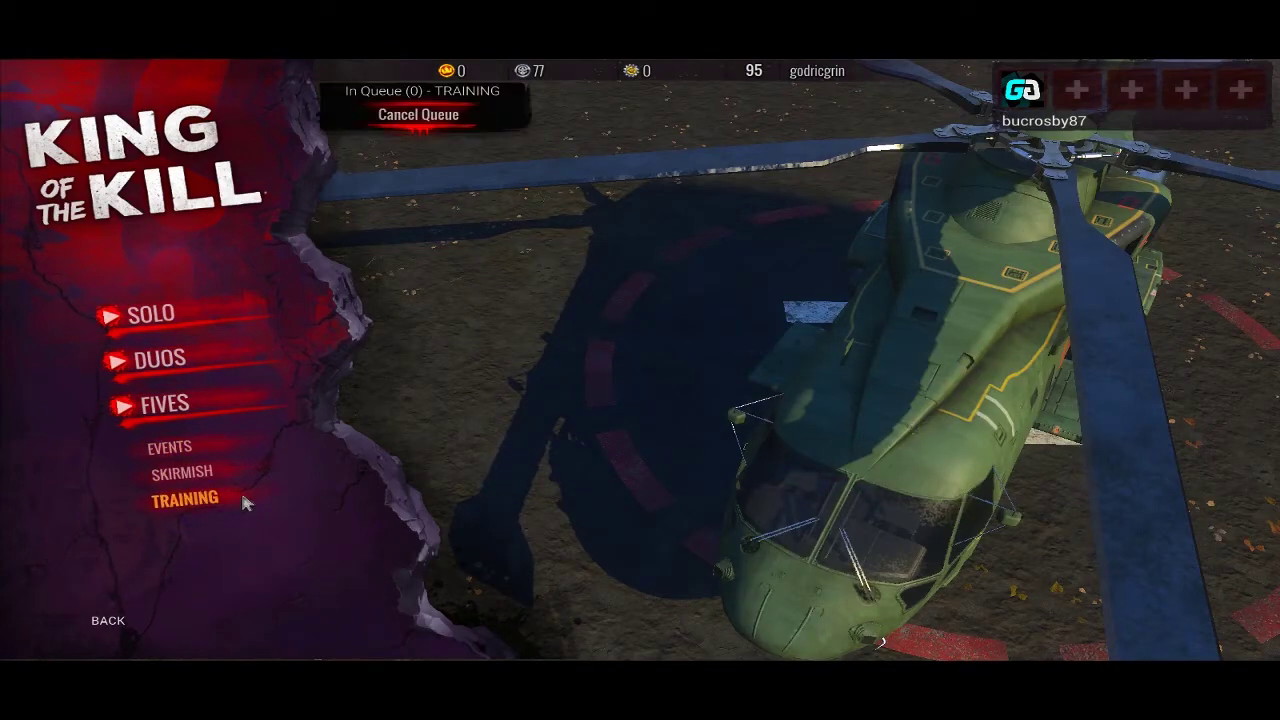
pyautogui.click(504, 336)
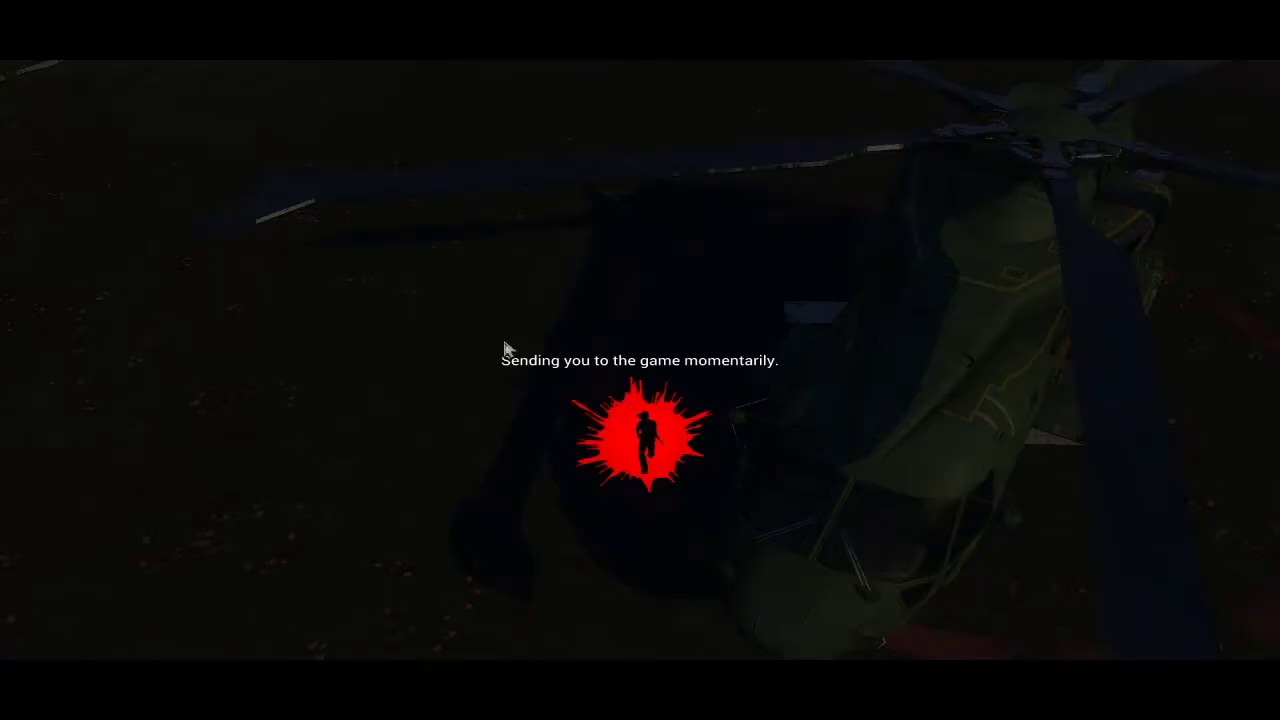